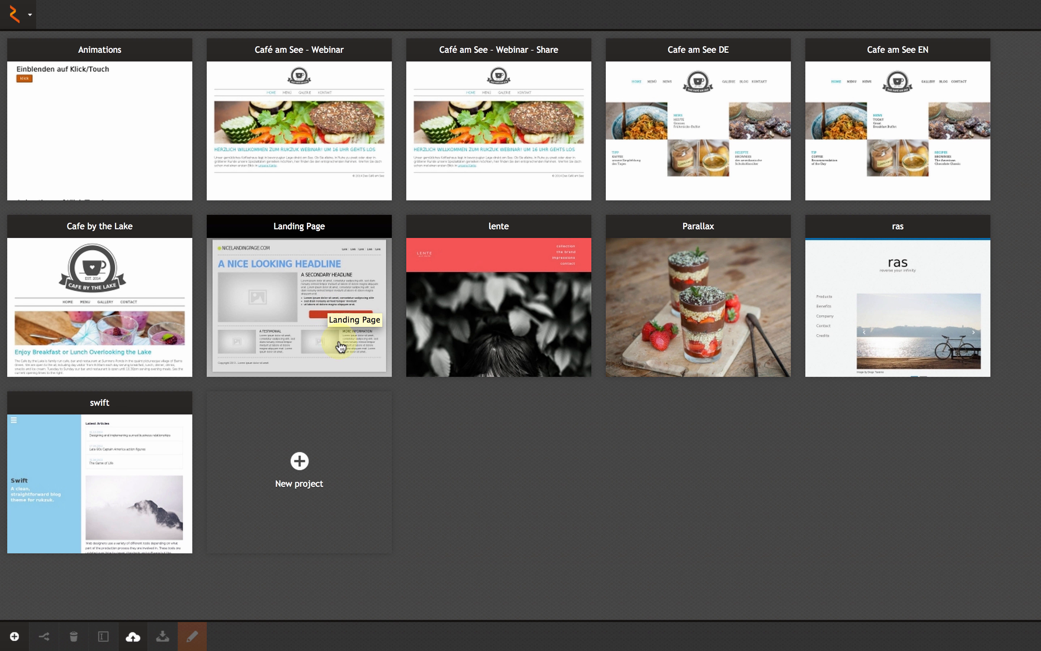
# - Create "New project" from the ras website template and nest the Credits page under Benefits
pyautogui.click(297, 484)
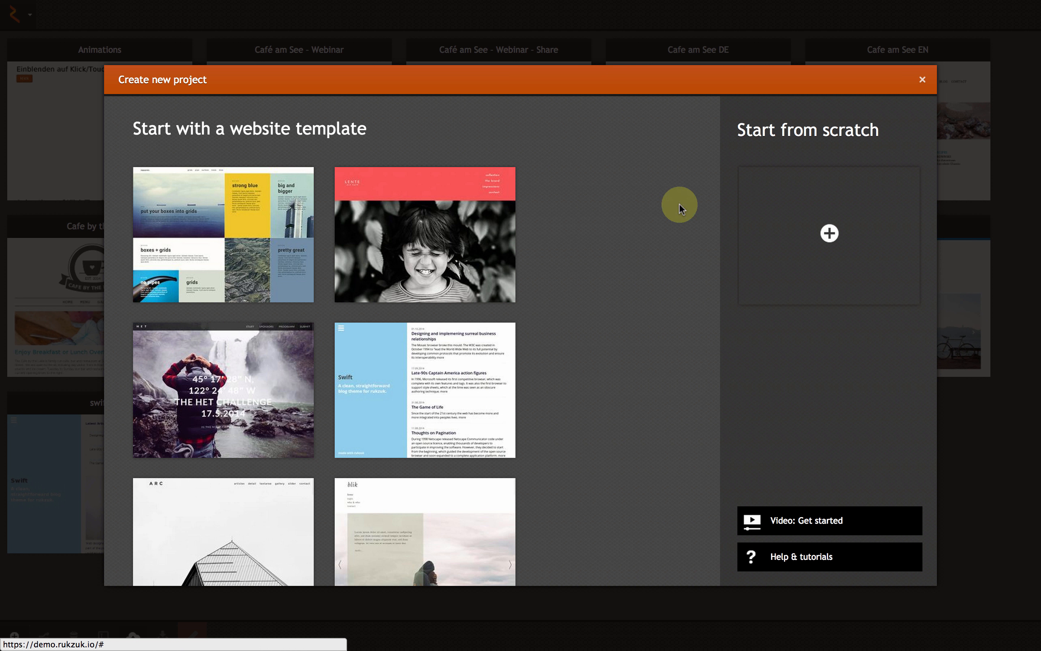
pyautogui.scroll(-10, 516, 285)
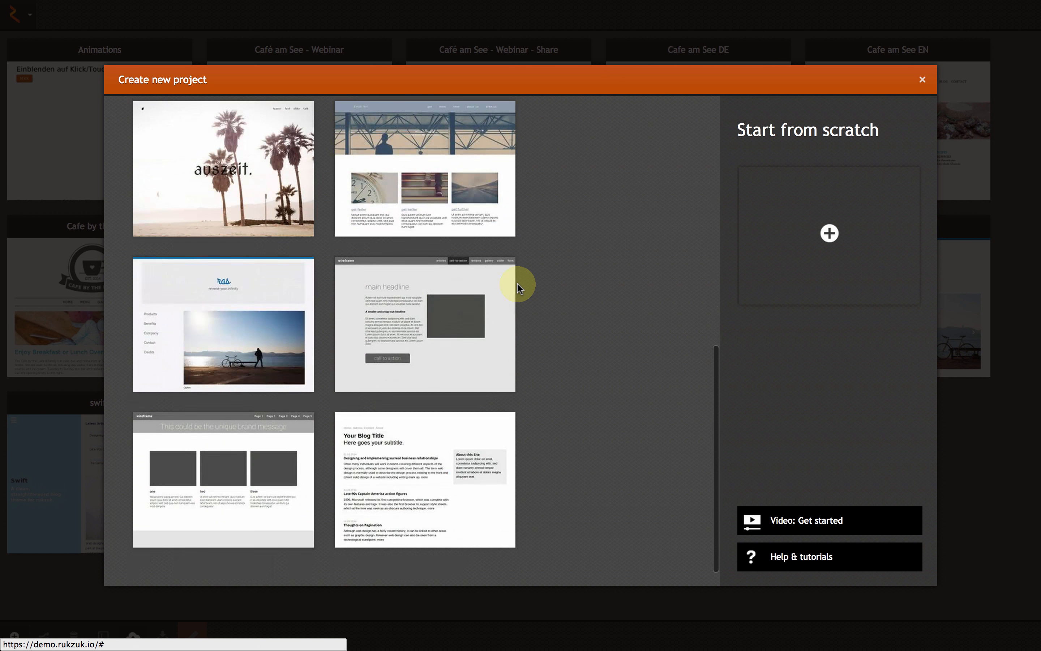
pyautogui.click(233, 306)
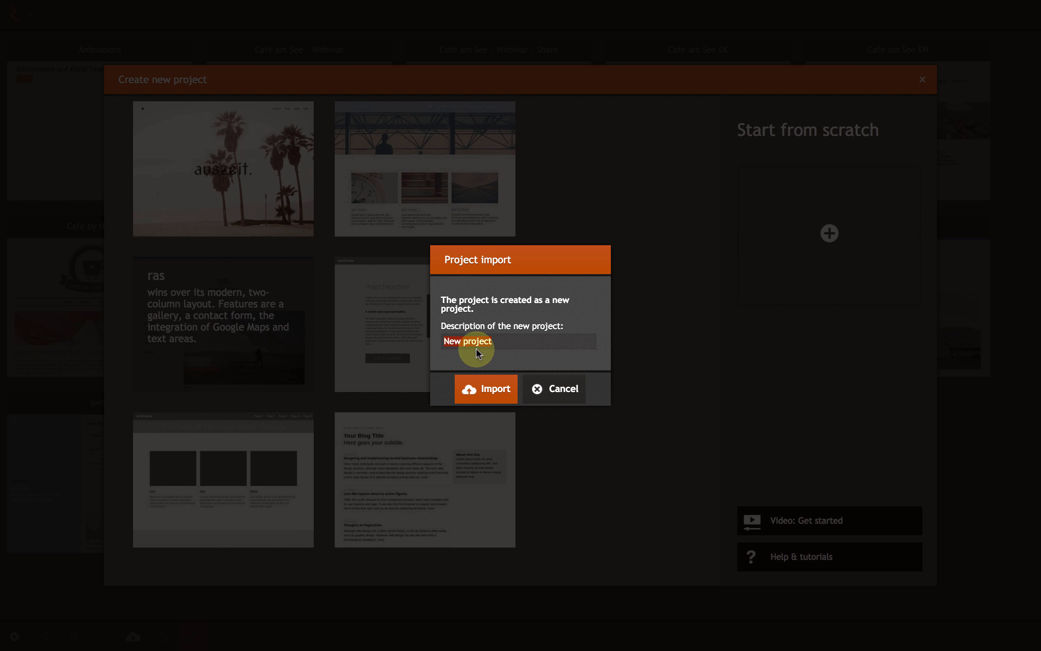
pyautogui.click(485, 384)
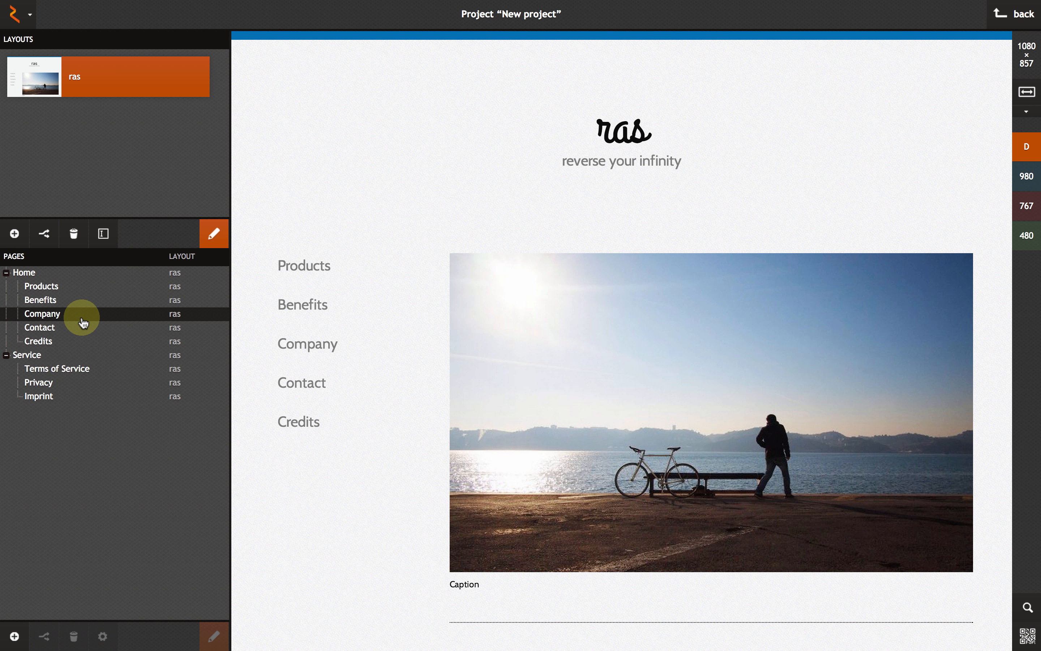
pyautogui.moveTo(80, 348); pyautogui.dragTo(77, 301)
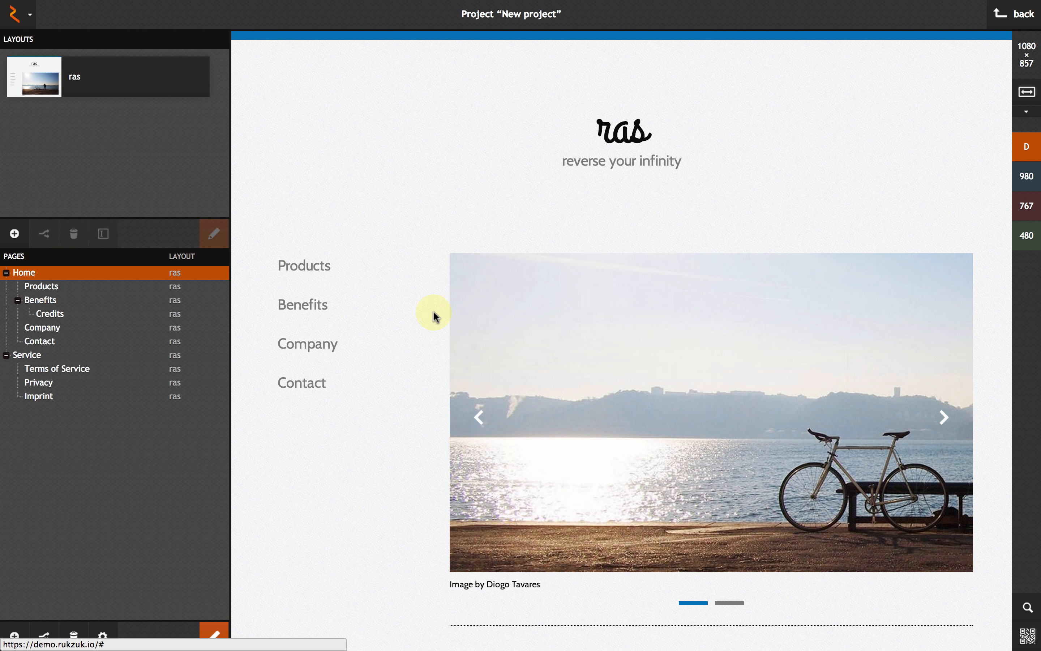
# - Look through the Home page's text and image slider, and view the ras layout
pyautogui.scroll(-5, 425, 295)
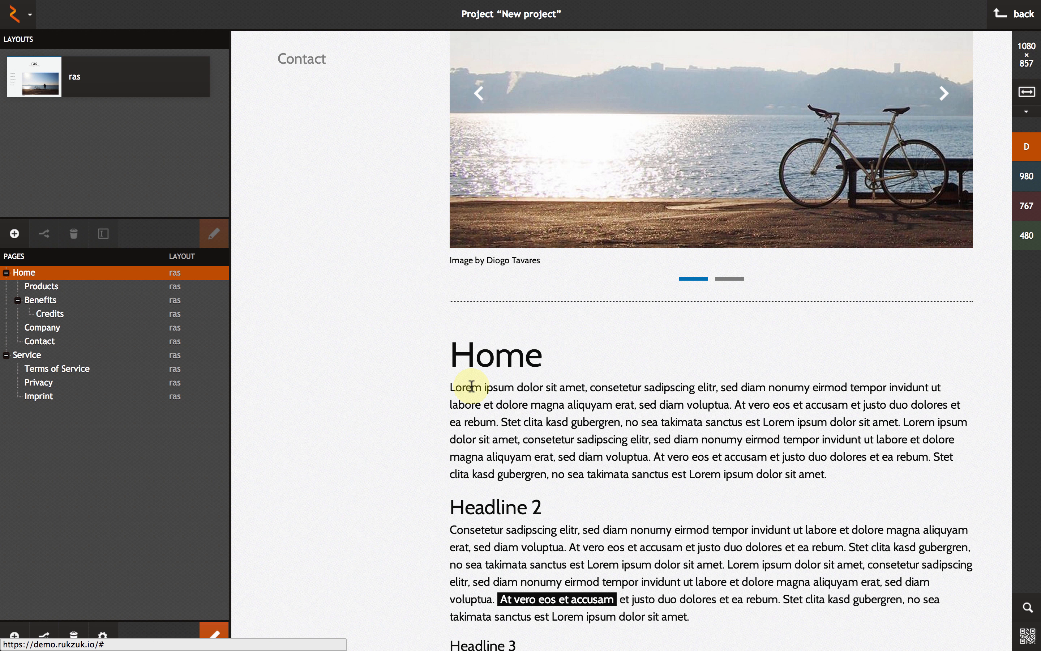
pyautogui.moveTo(472, 388); pyautogui.dragTo(562, 420)
pyautogui.scroll(2, 920, 295)
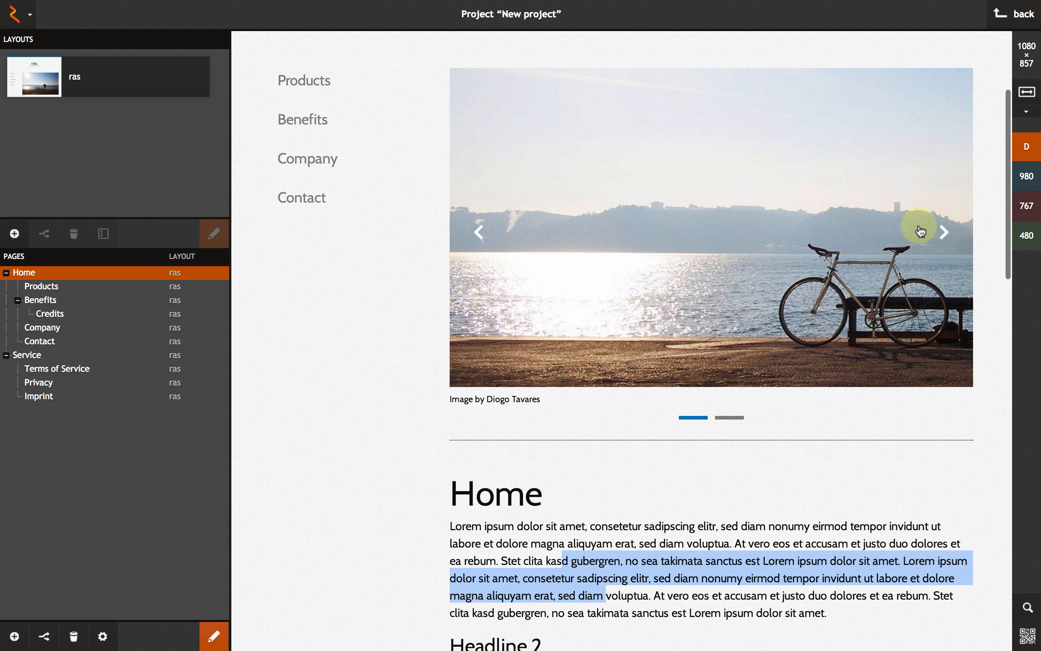
pyautogui.click(941, 230)
pyautogui.scroll(-8, 788, 406)
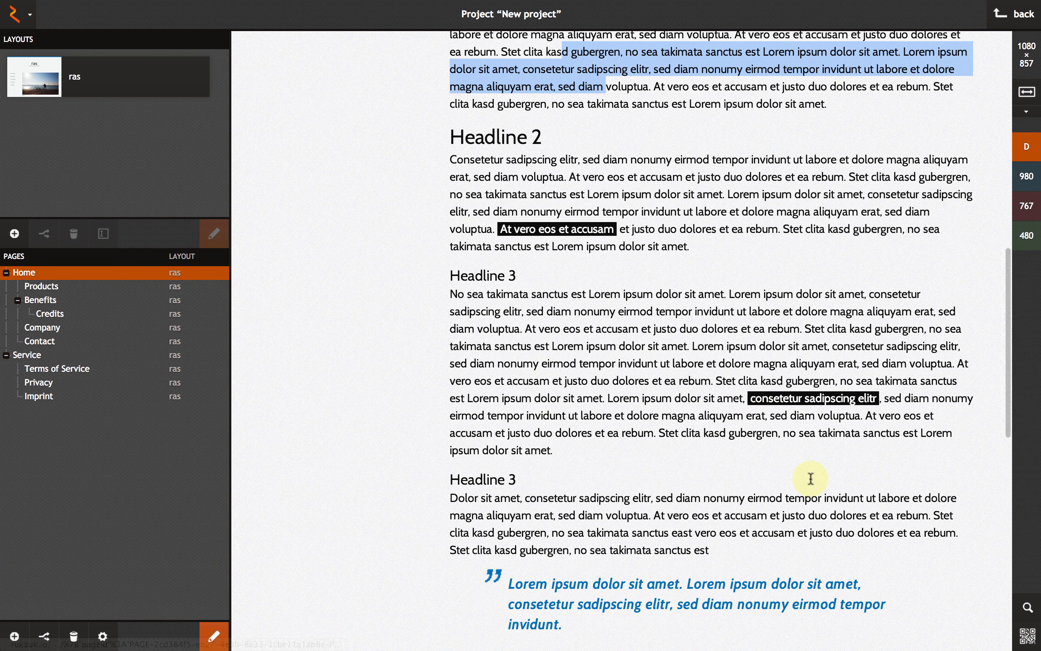
pyautogui.click(585, 365)
pyautogui.scroll(10, 581, 365)
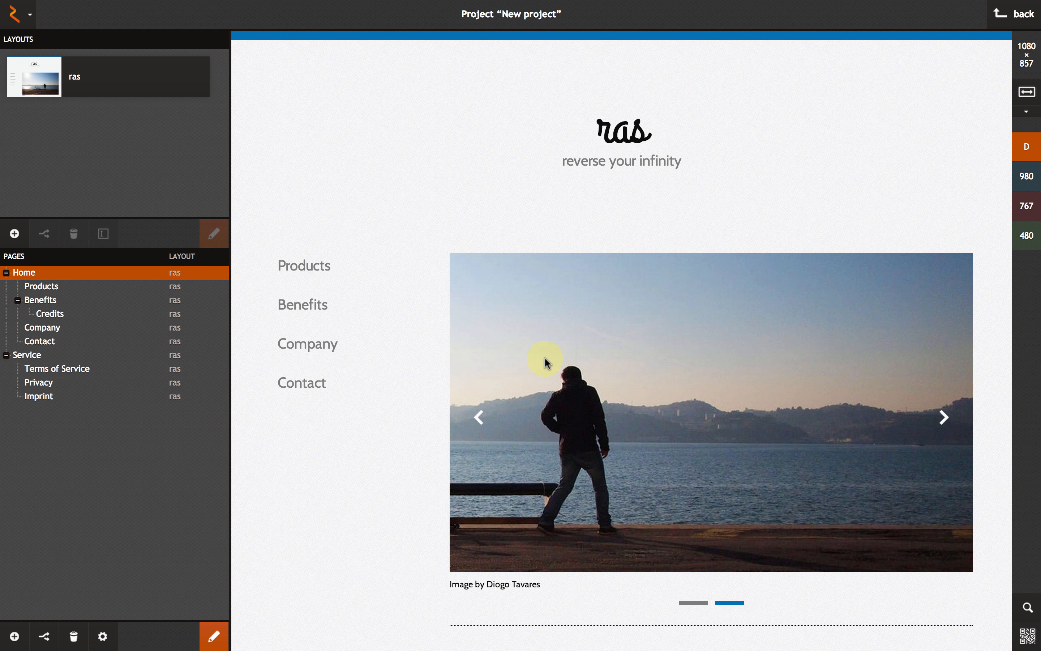
pyautogui.click(151, 65)
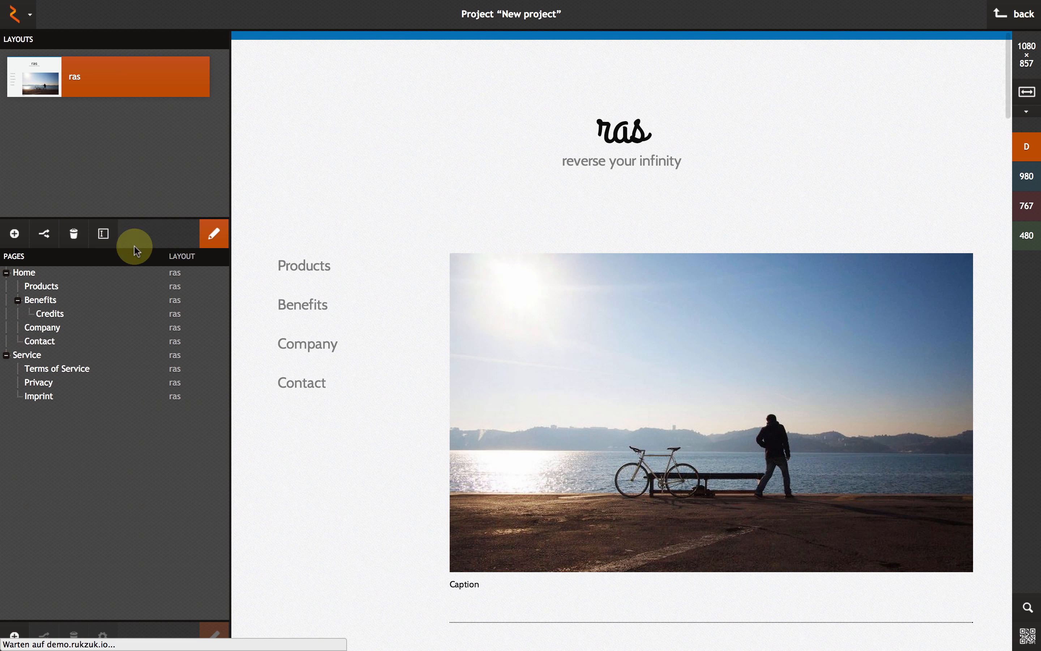
# - Preview the Products page at the 980, 767 and 480 breakpoints, at the default resolution and as a mobile device preview
pyautogui.click(102, 286)
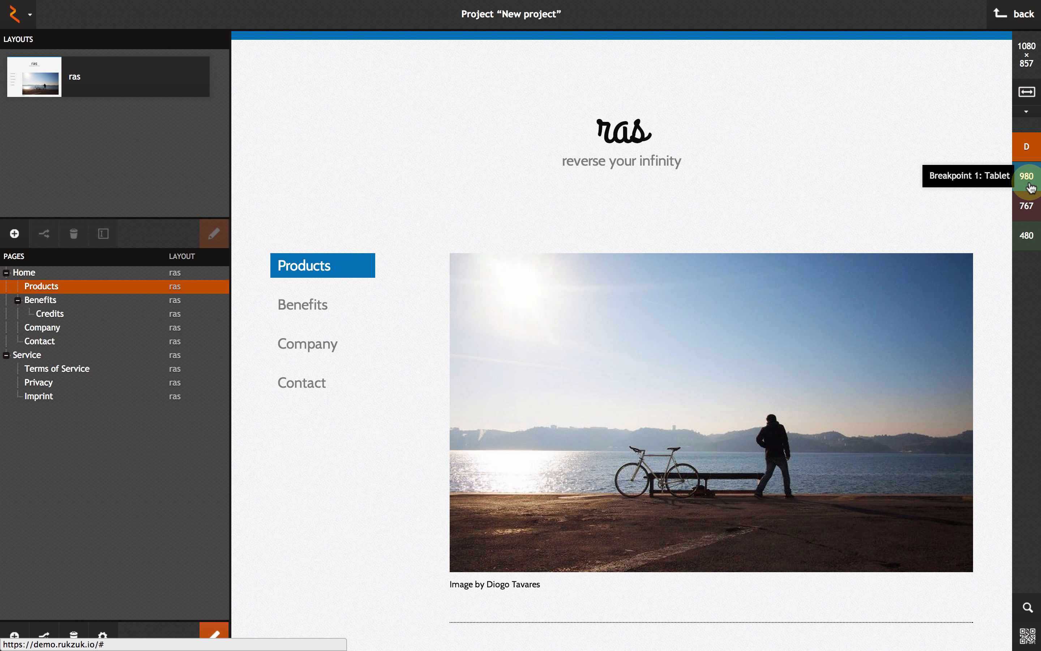
pyautogui.click(1027, 176)
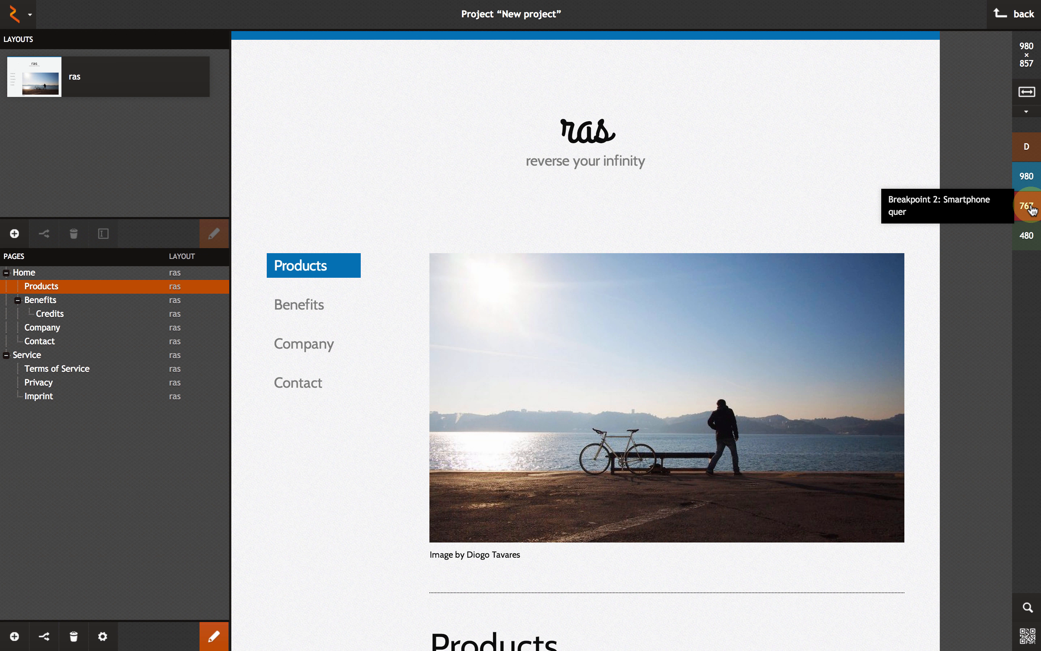
pyautogui.click(1030, 201)
pyautogui.click(1030, 233)
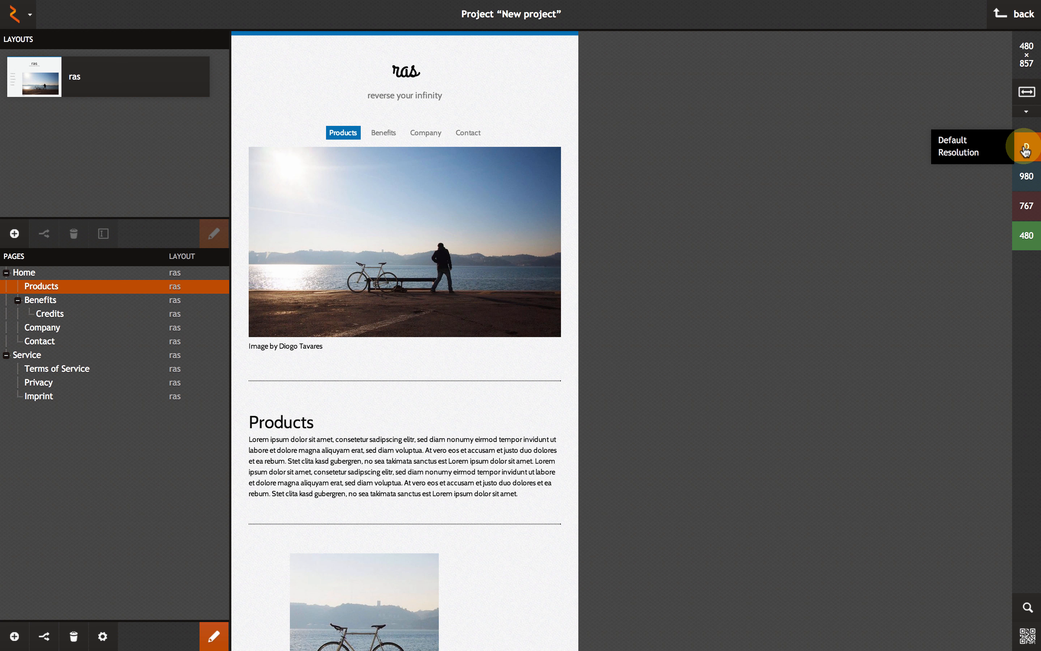
pyautogui.click(1025, 151)
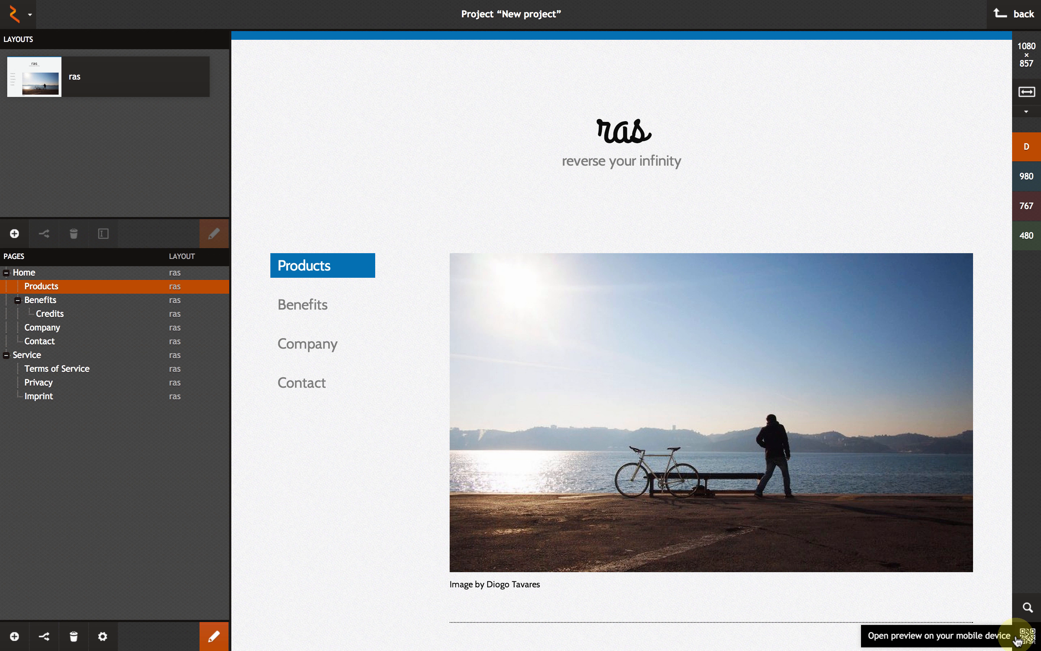
pyautogui.click(1019, 637)
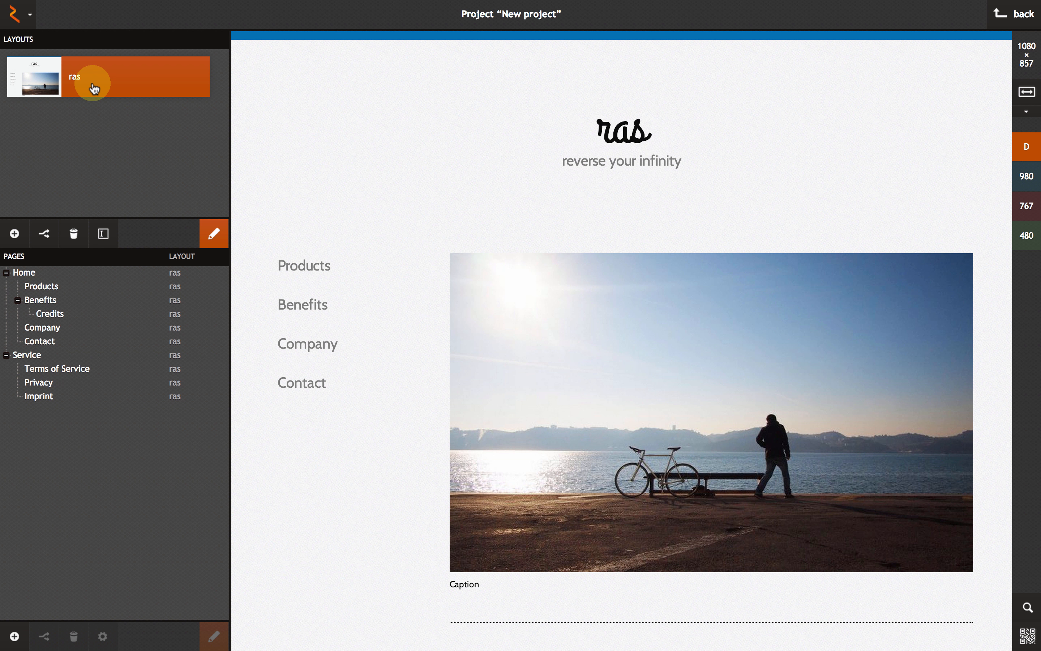
# - Open the ras layout for editing and look through its module tree
pyautogui.doubleClick(93, 89)
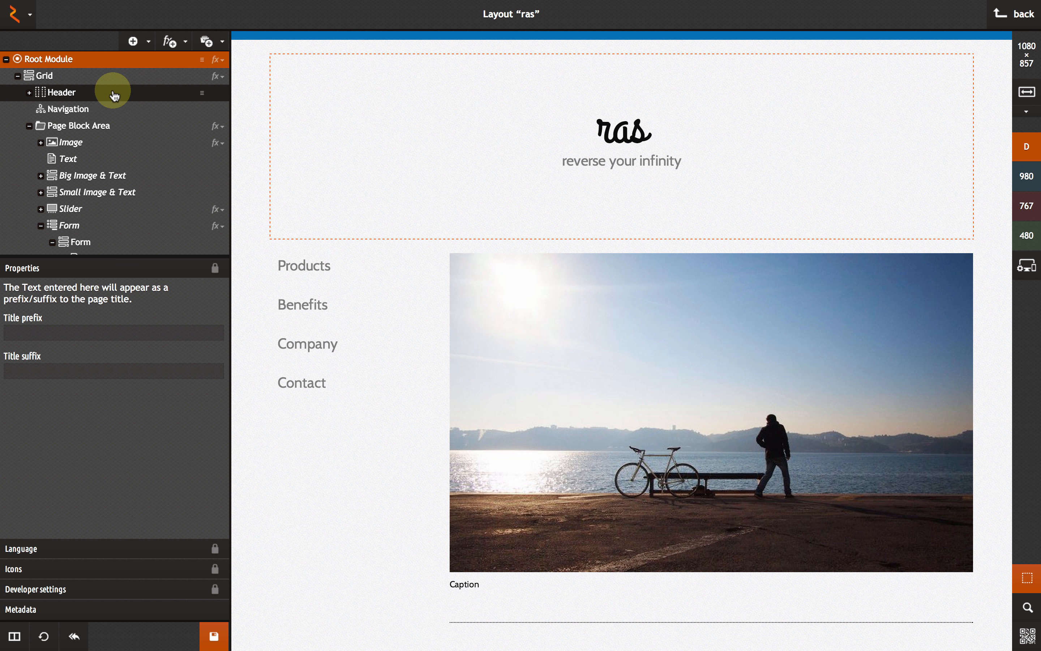
pyautogui.scroll(-5, 127, 89)
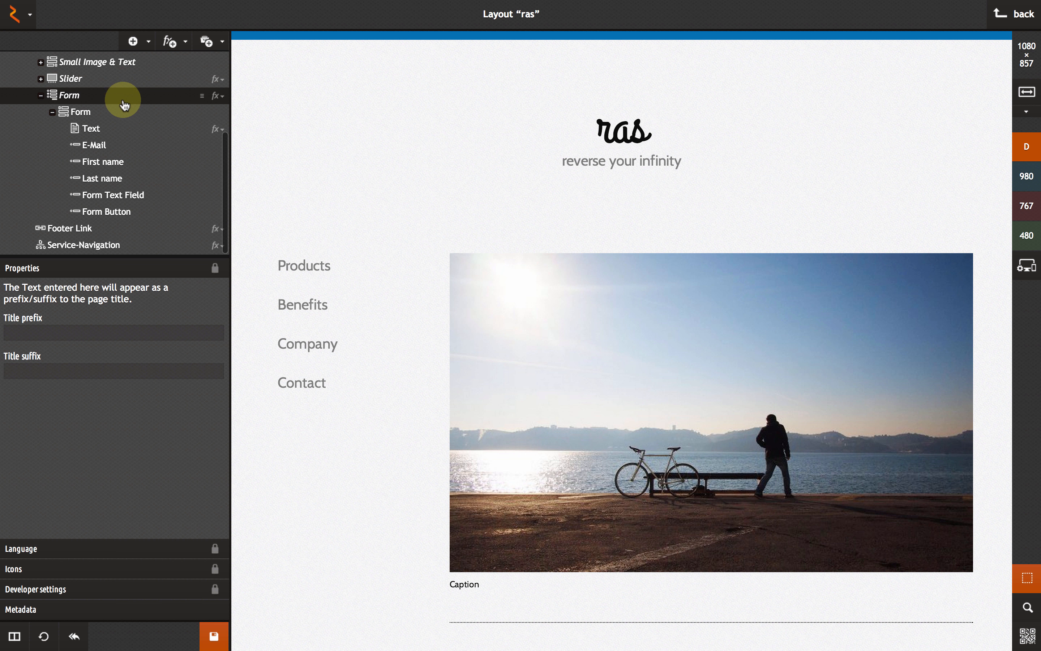
pyautogui.scroll(5, 110, 107)
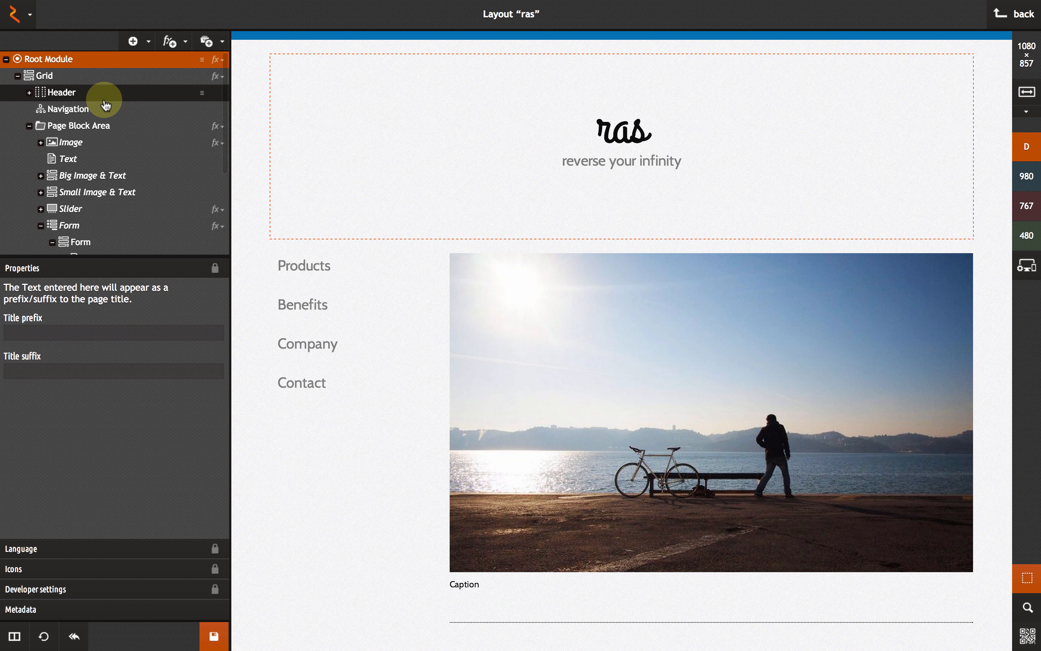
# - Inspect the Grid, Header, Navigation and logo Link modules and their properties in the layout
pyautogui.click(84, 75)
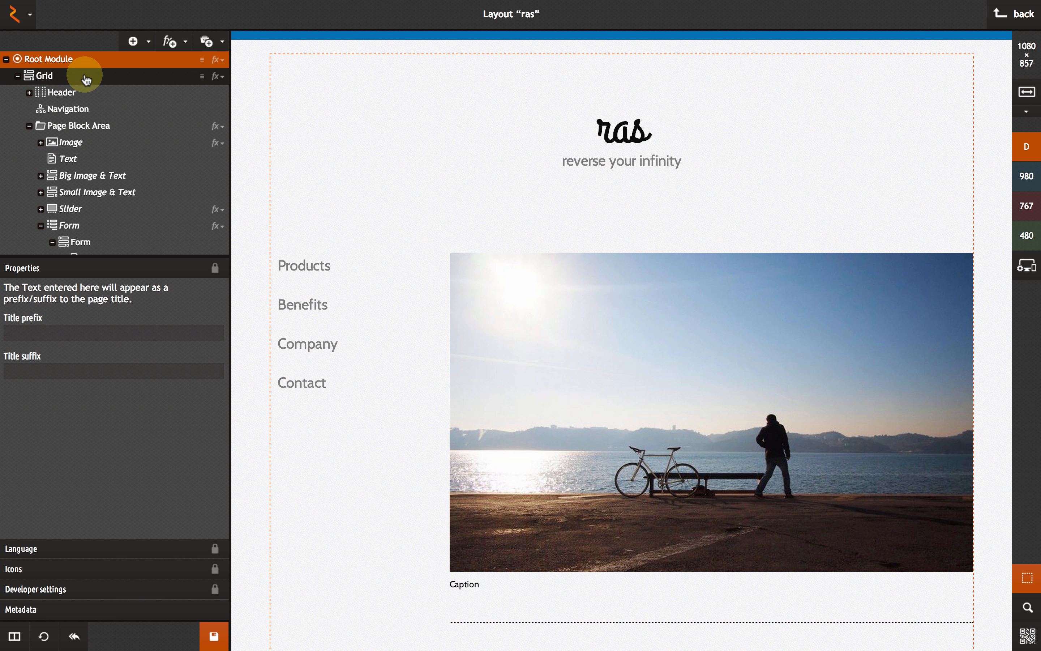
pyautogui.click(86, 92)
pyautogui.click(95, 110)
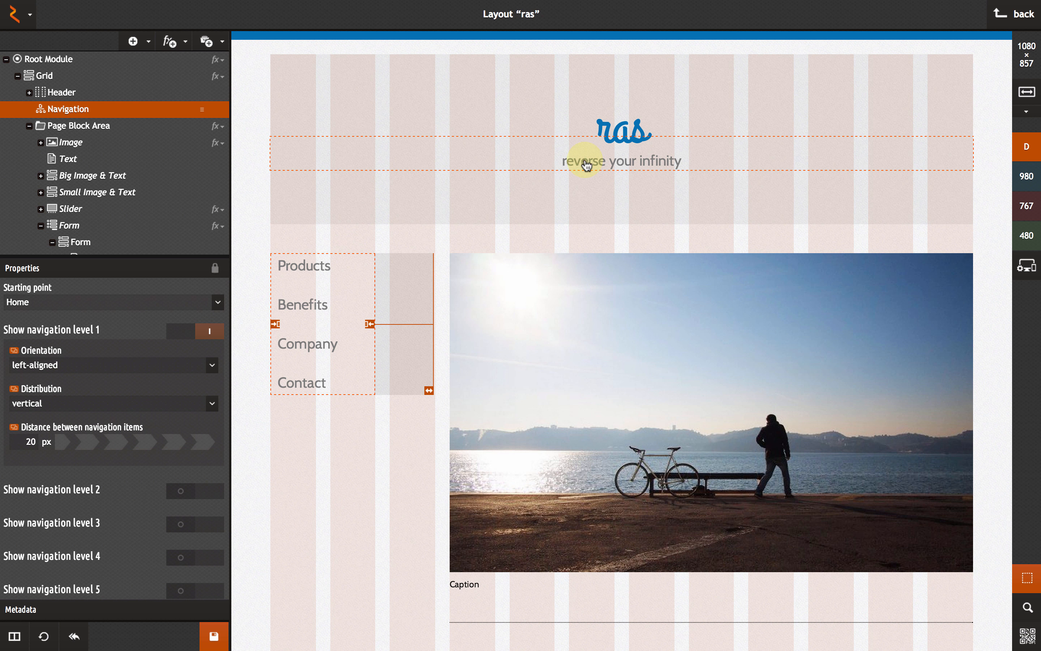
pyautogui.click(624, 131)
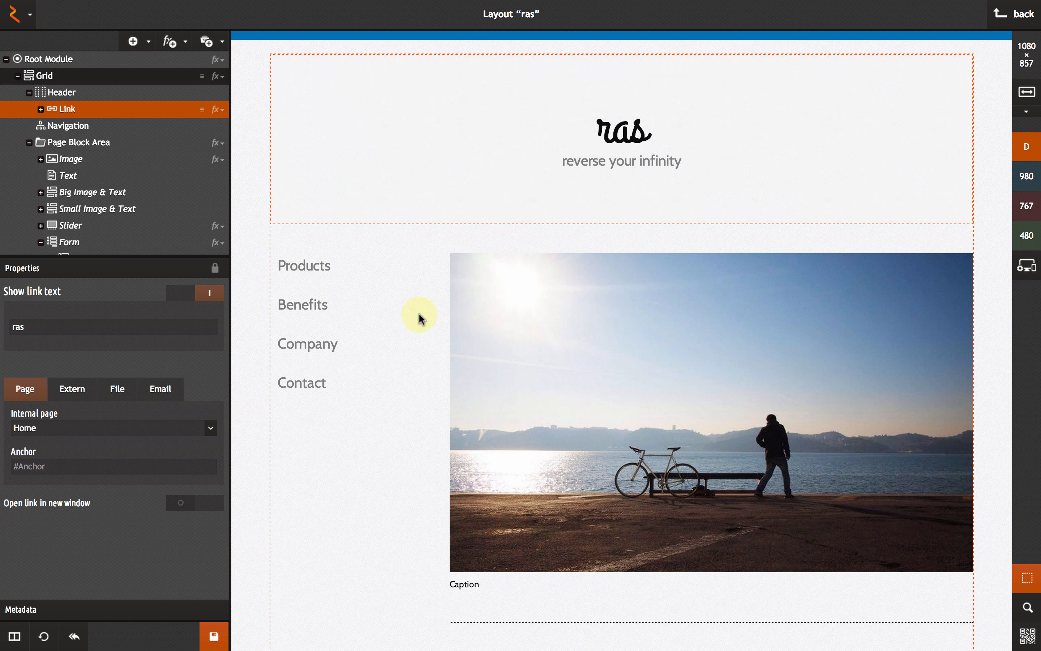
pyautogui.click(347, 310)
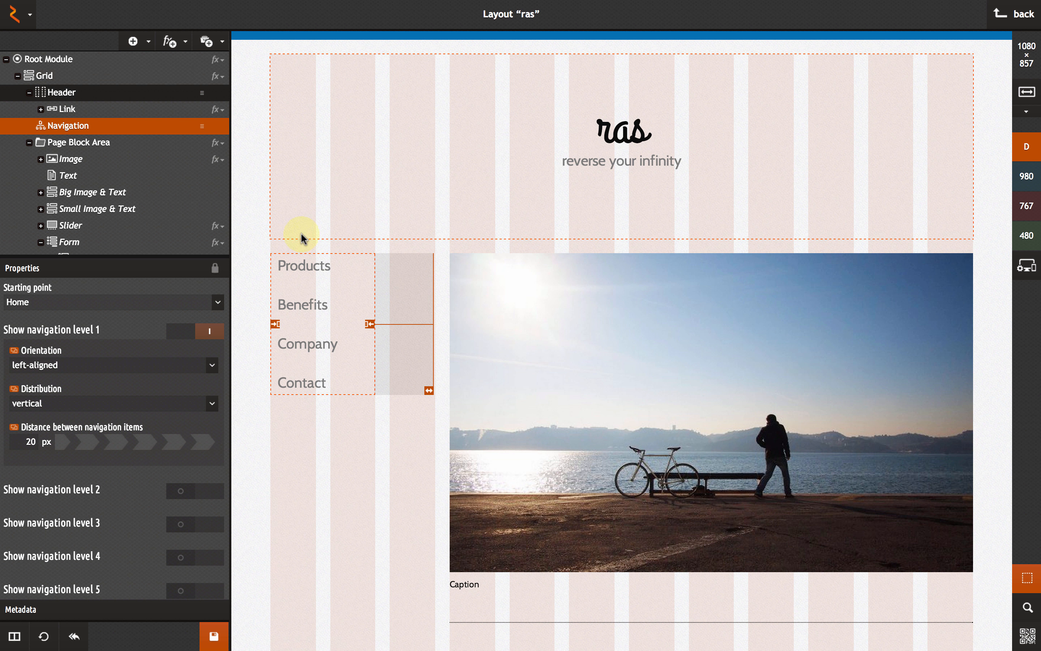
# - Try a placeholder caption on the Image module in the Page Block Area and clear the field again
pyautogui.click(577, 401)
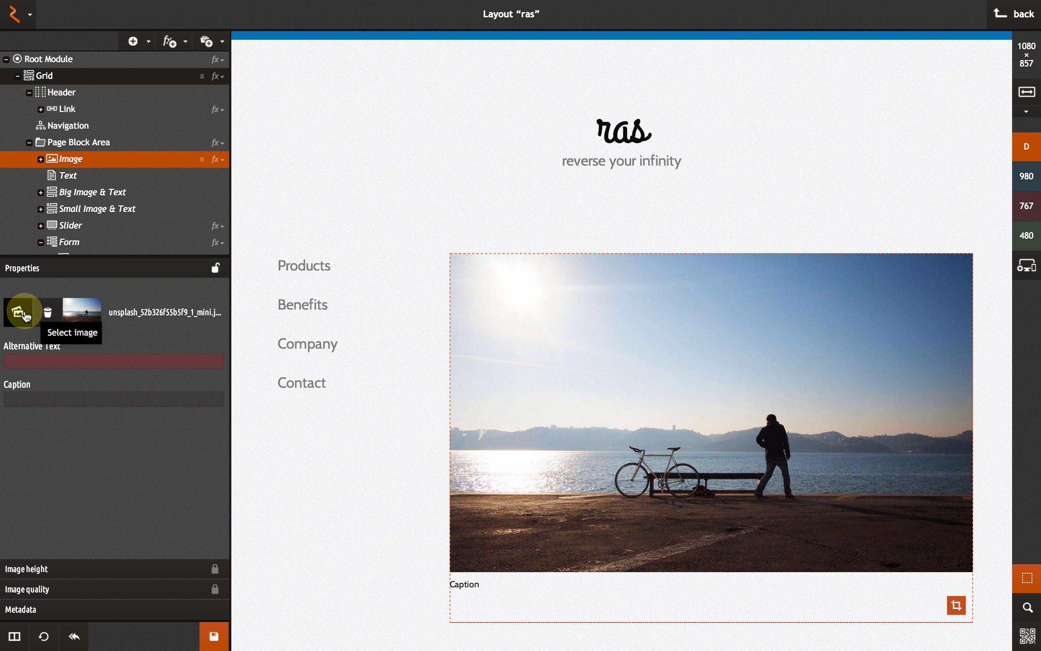
pyautogui.click(63, 404)
pyautogui.write('bfjsdhbhb')
pyautogui.press('BackSpace')
pyautogui.press('BackSpace')
pyautogui.press('BackSpace')
pyautogui.press('BackSpace')
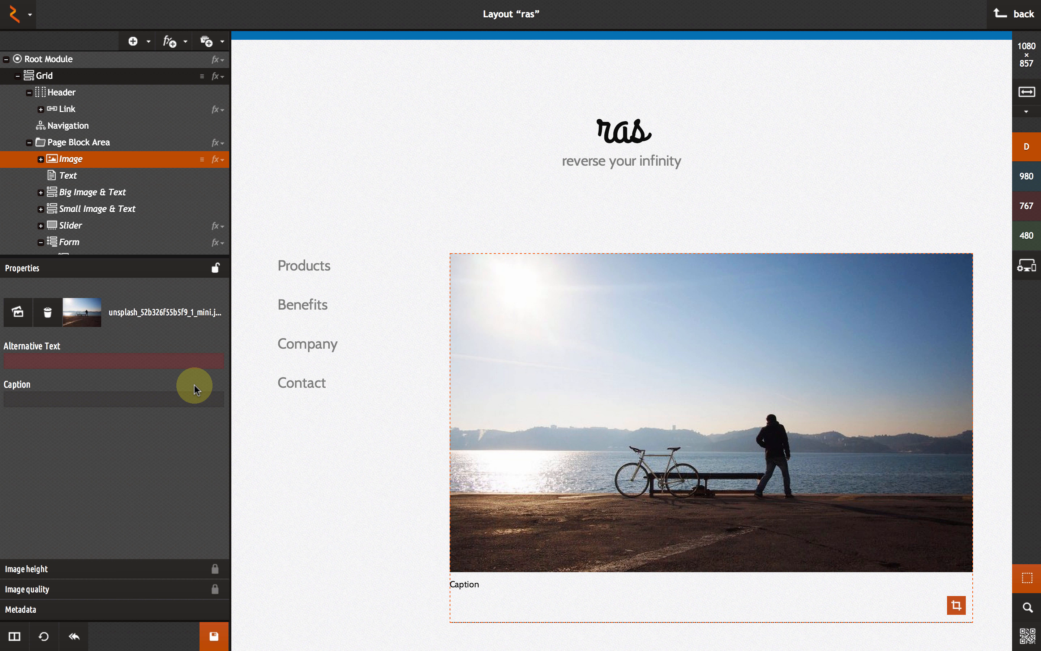
# - Allow the Image module's height and quality settings to be edited on pages and look at both settings
pyautogui.click(214, 569)
pyautogui.click(215, 589)
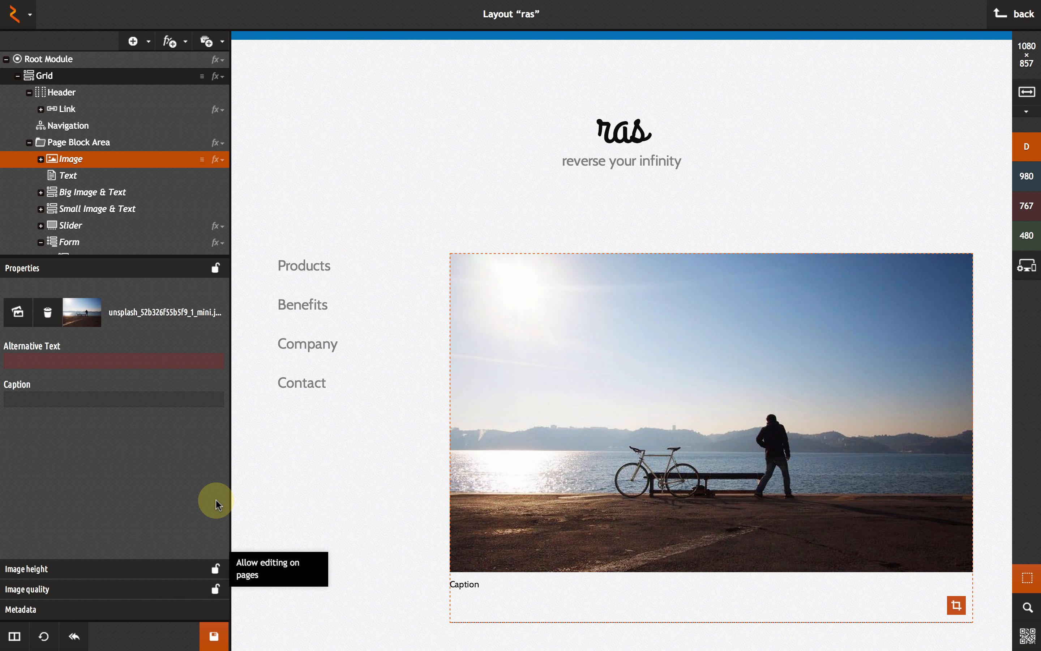
pyautogui.click(129, 565)
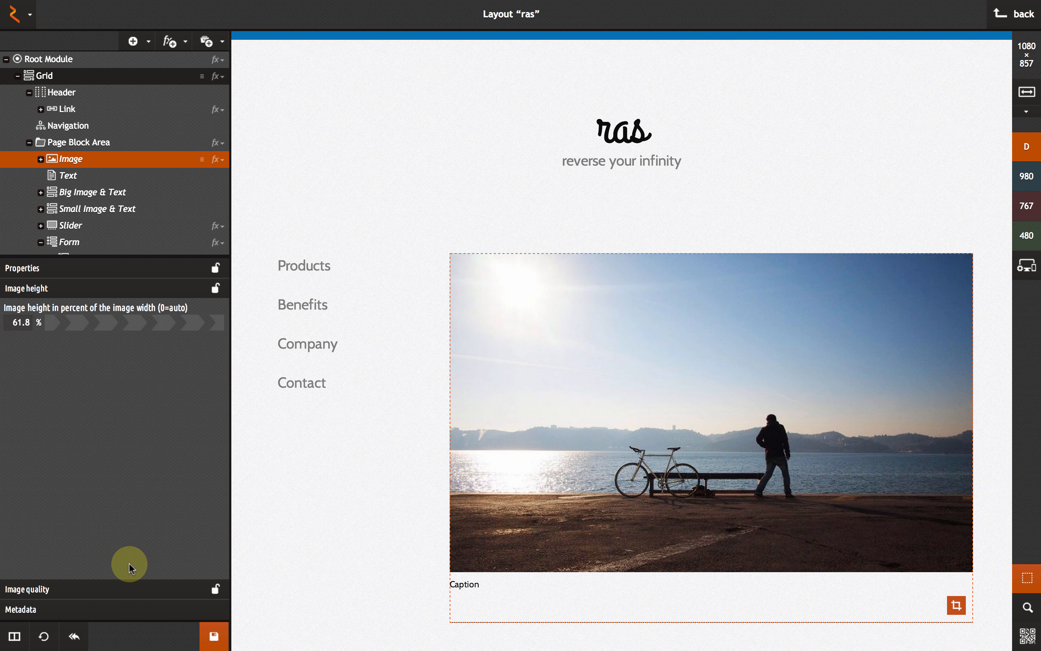
pyautogui.click(116, 286)
# - Lock the Image module's quality and height settings against page editing again and return to its general properties
pyautogui.click(216, 317)
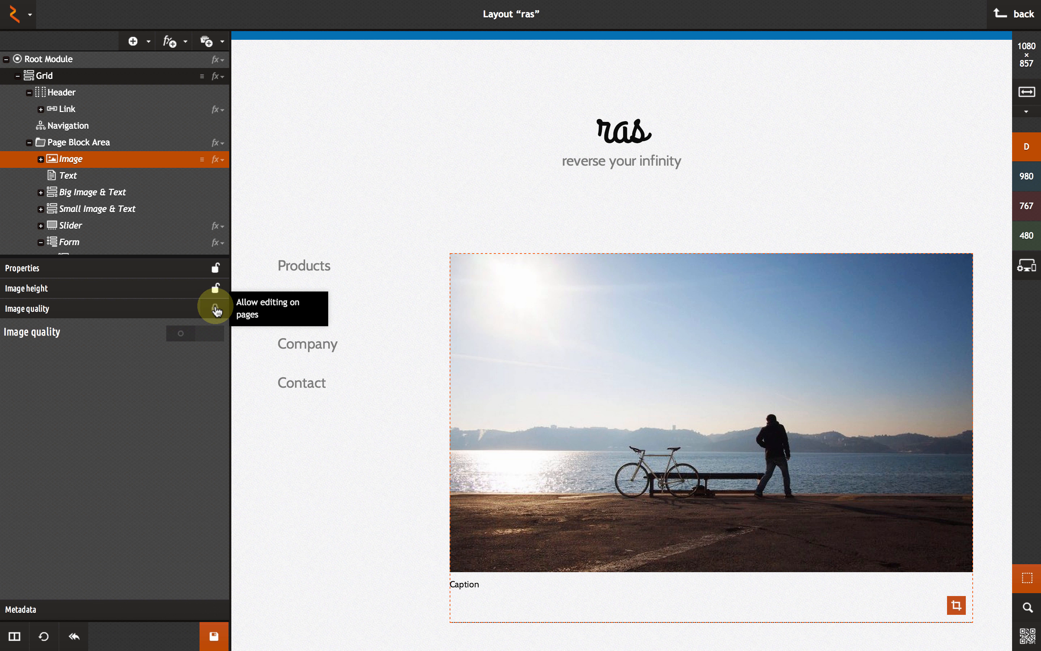
pyautogui.click(215, 288)
pyautogui.click(166, 284)
pyautogui.click(161, 269)
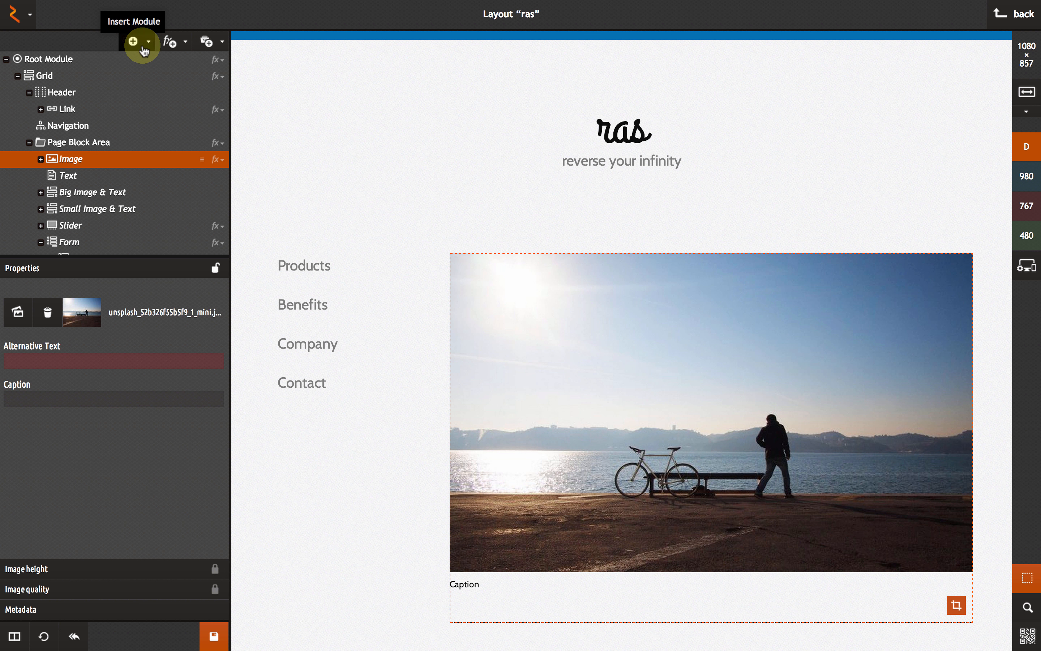
# - Insert a Text module directly under the Root Module, above the Grid
pyautogui.click(126, 43)
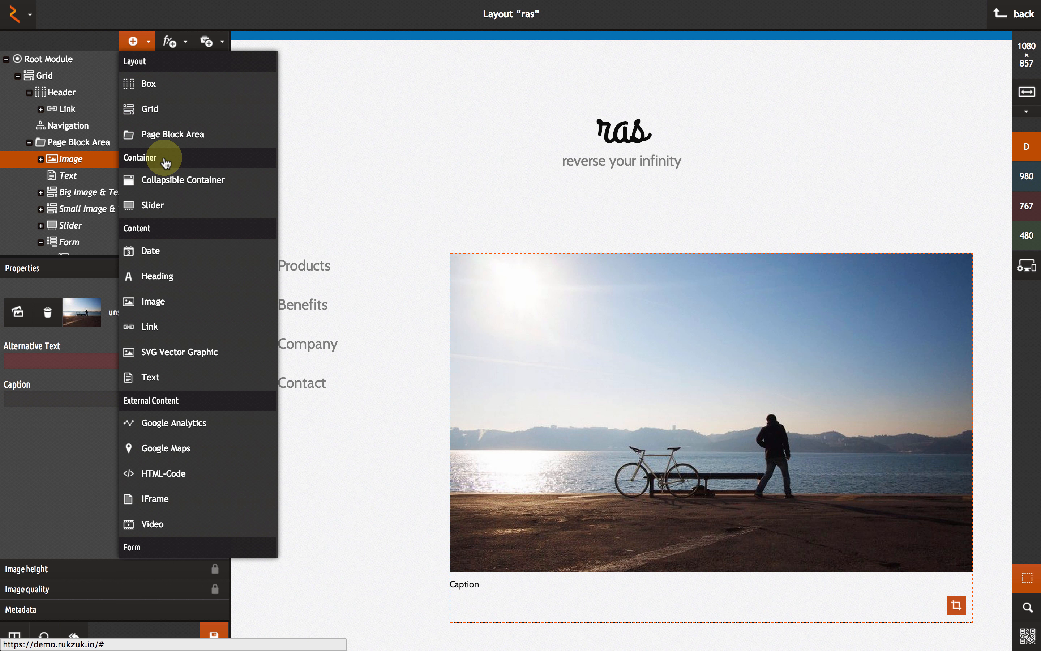
pyautogui.scroll(-1, 166, 161)
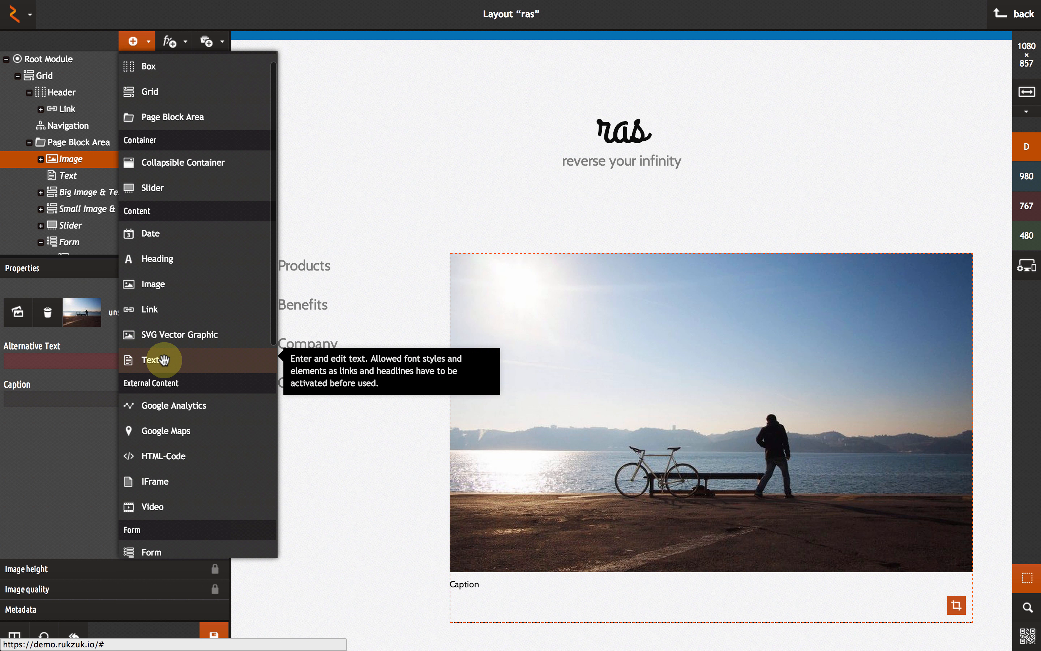
pyautogui.moveTo(162, 360); pyautogui.dragTo(69, 76)
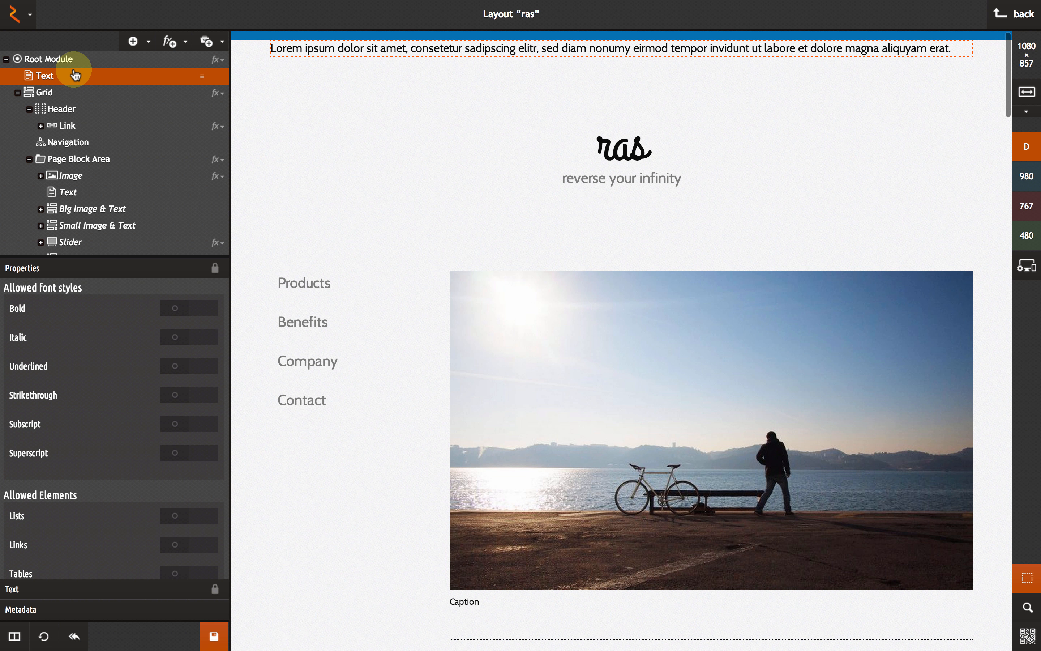
# - Replace the new Text module's placeholder text with HELLO WORLD
pyautogui.click(915, 50)
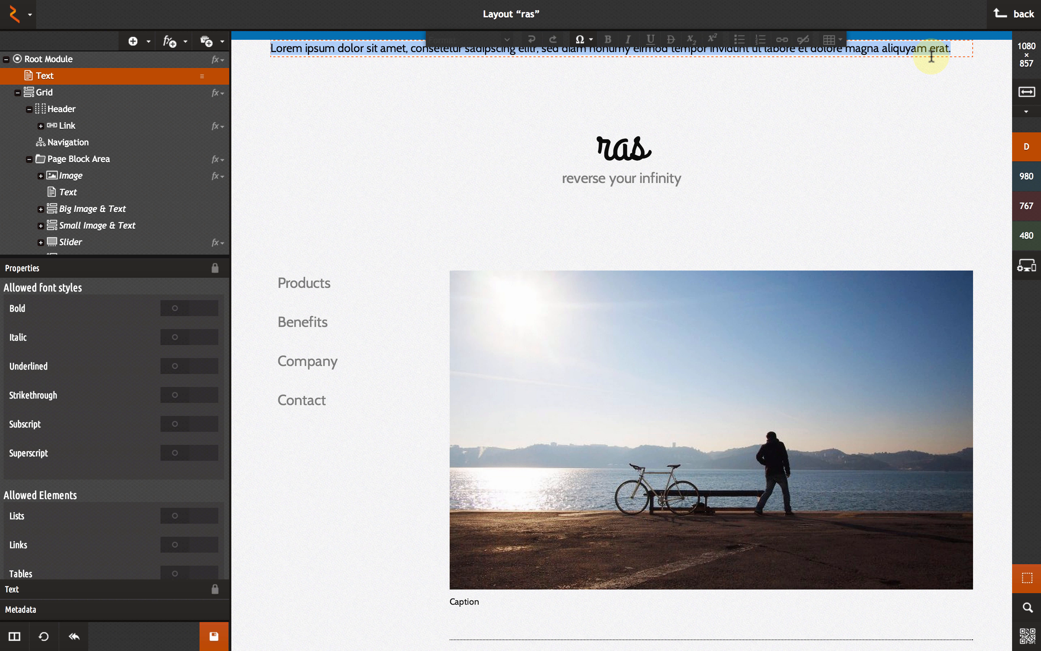
pyautogui.write('HELLO WORLD')
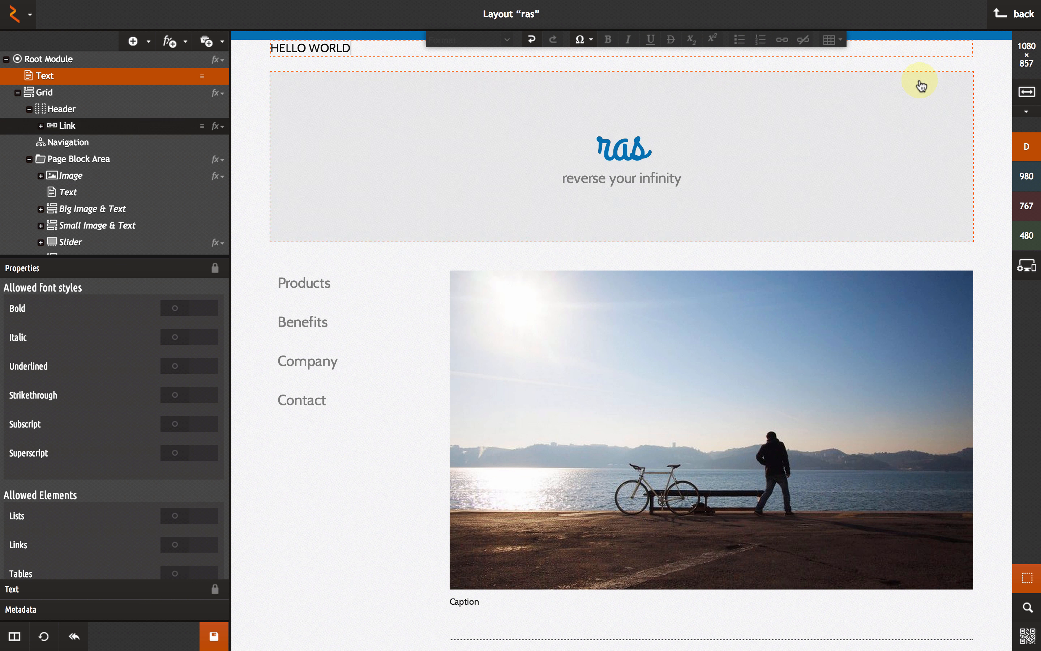
pyautogui.click(464, 192)
# - Add a Font Style to the HELLO WORLD Text module under the Root Module
pyautogui.click(339, 44)
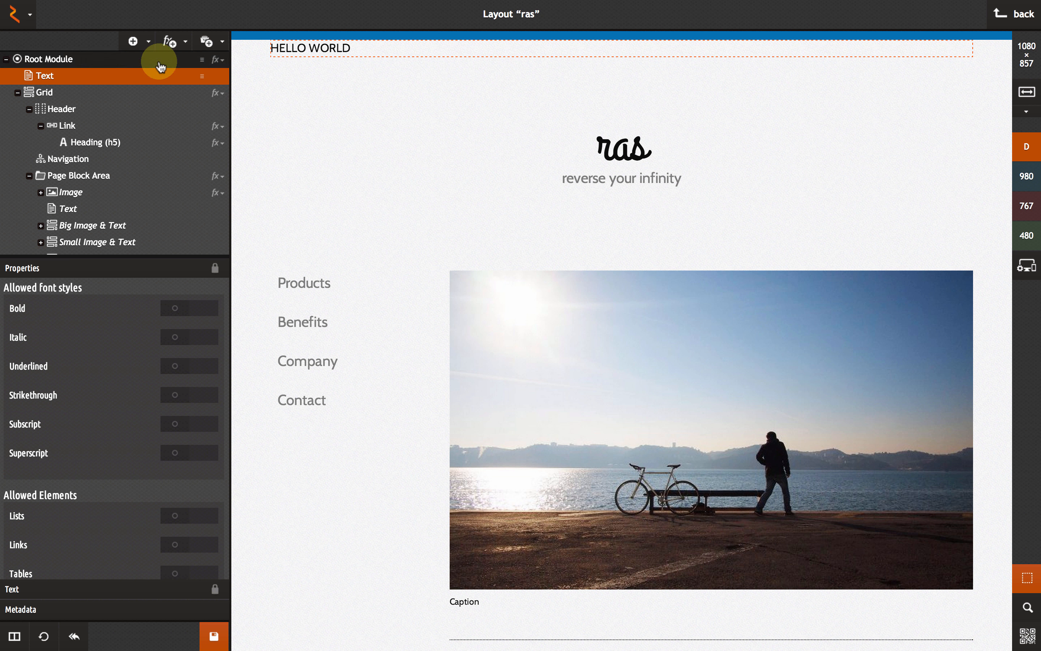
pyautogui.click(170, 44)
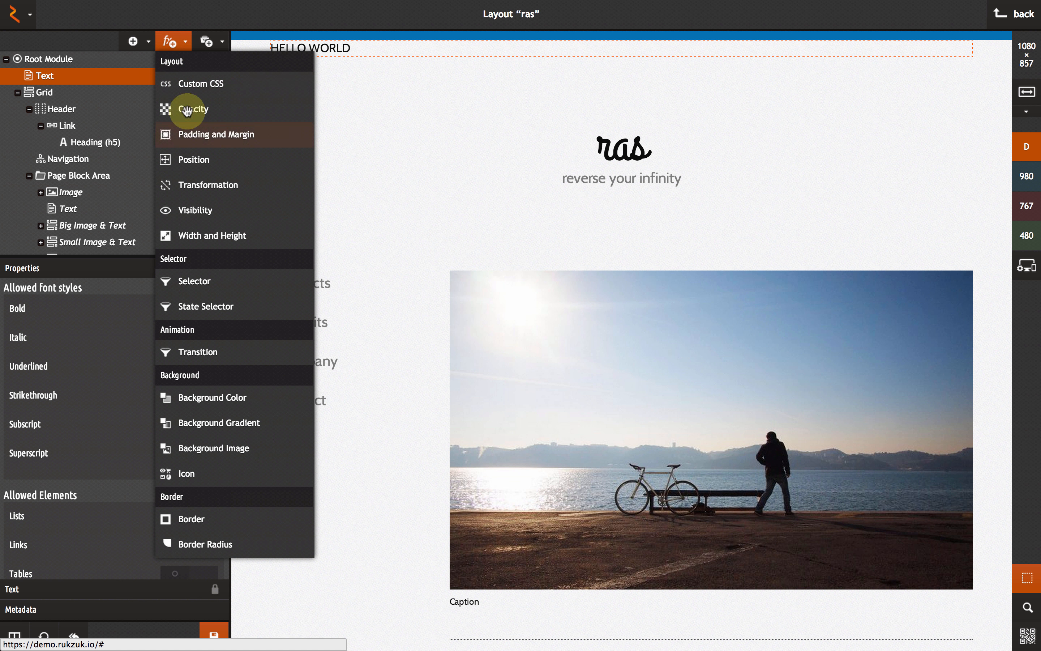
pyautogui.scroll(-2, 228, 314)
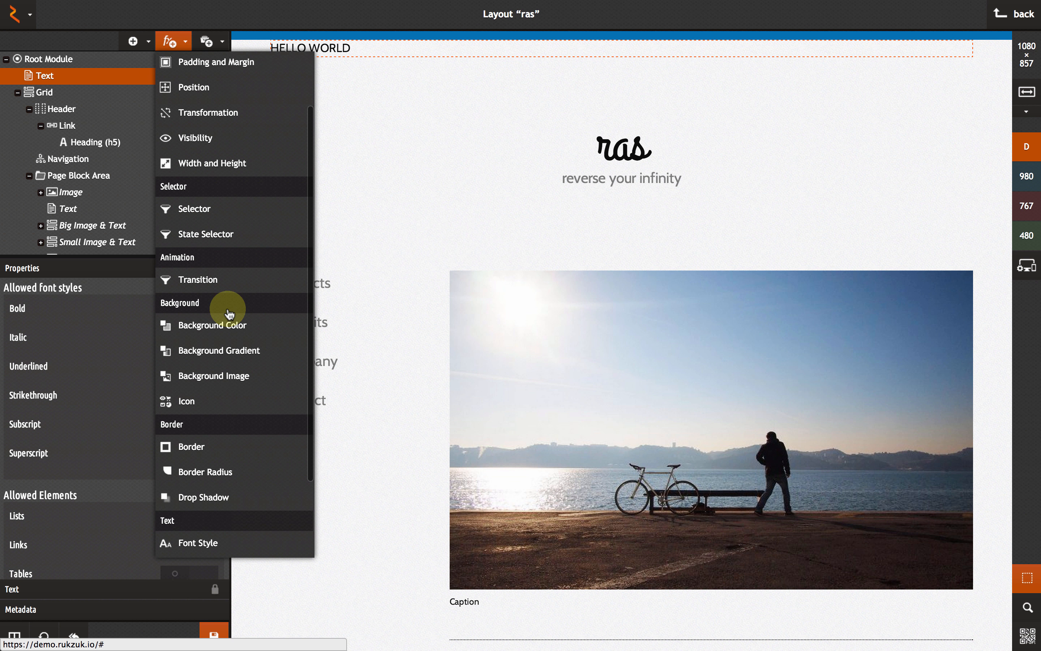
pyautogui.scroll(-3, 228, 305)
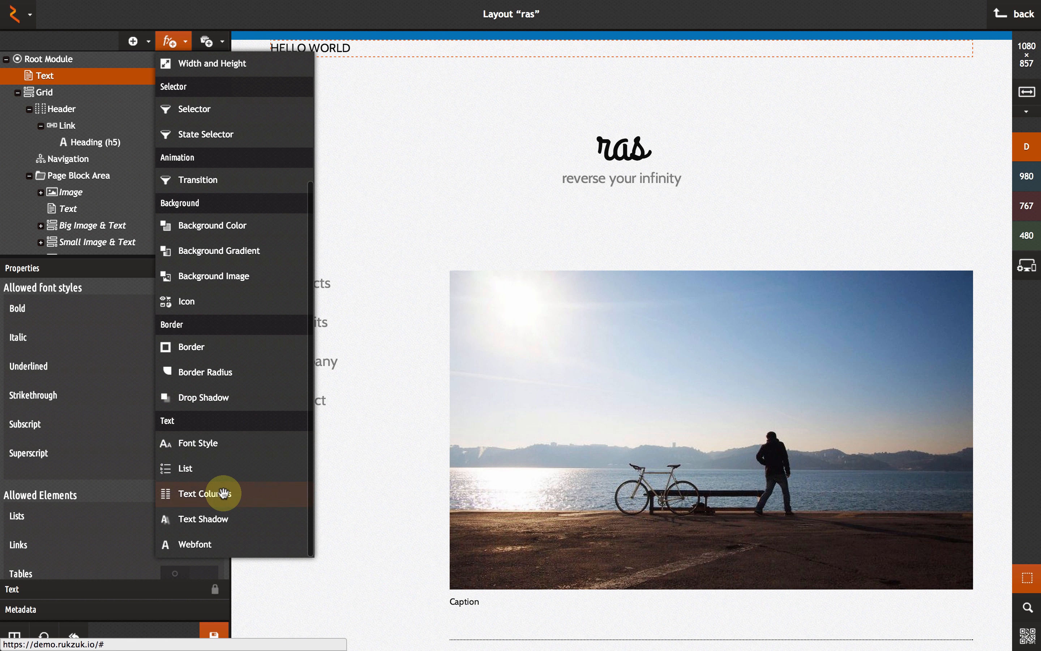
pyautogui.moveTo(214, 449); pyautogui.dragTo(62, 79)
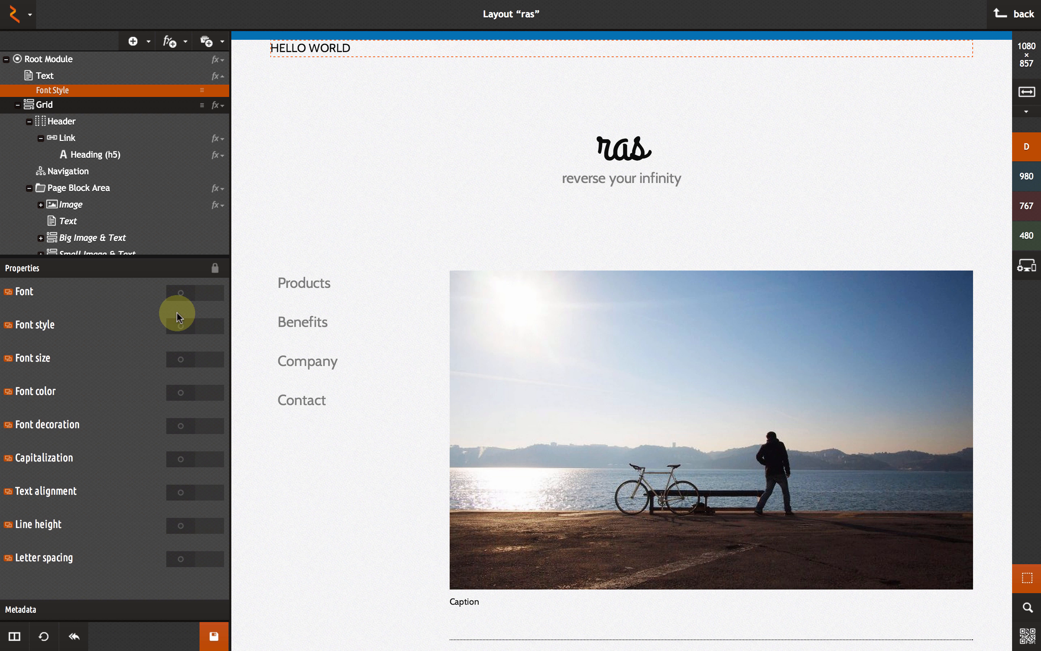
# - Enable the font size in the HELLO WORLD text's Font Style and set it to 105 px
pyautogui.click(181, 359)
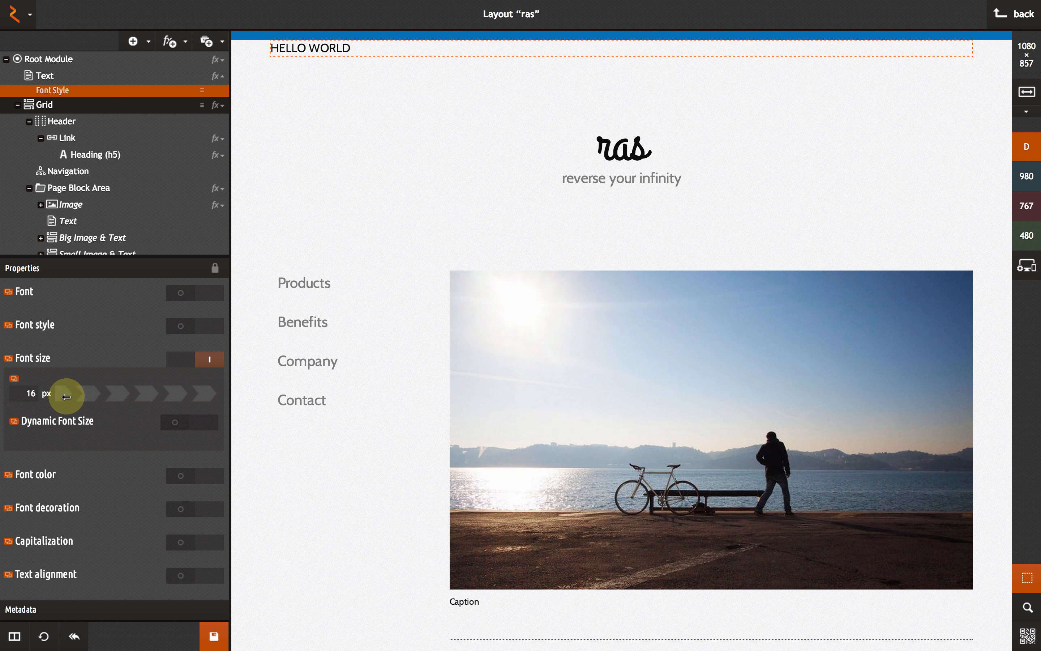
pyautogui.moveTo(65, 395); pyautogui.dragTo(153, 379)
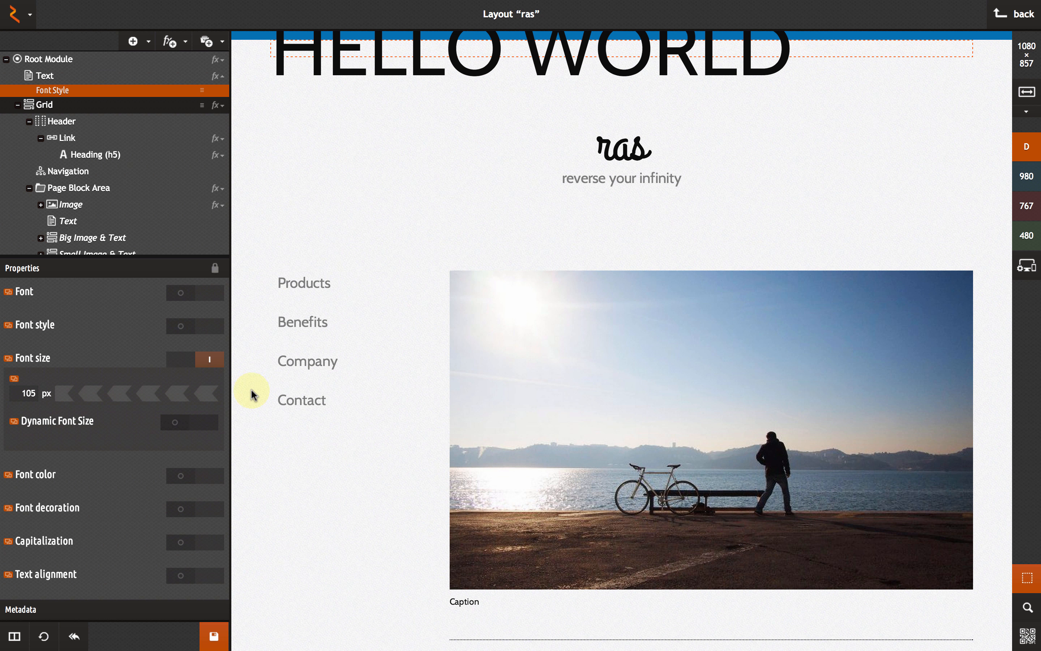
pyautogui.click(276, 118)
pyautogui.moveTo(273, 60); pyautogui.dragTo(758, 79)
pyautogui.click(757, 73)
pyautogui.click(90, 90)
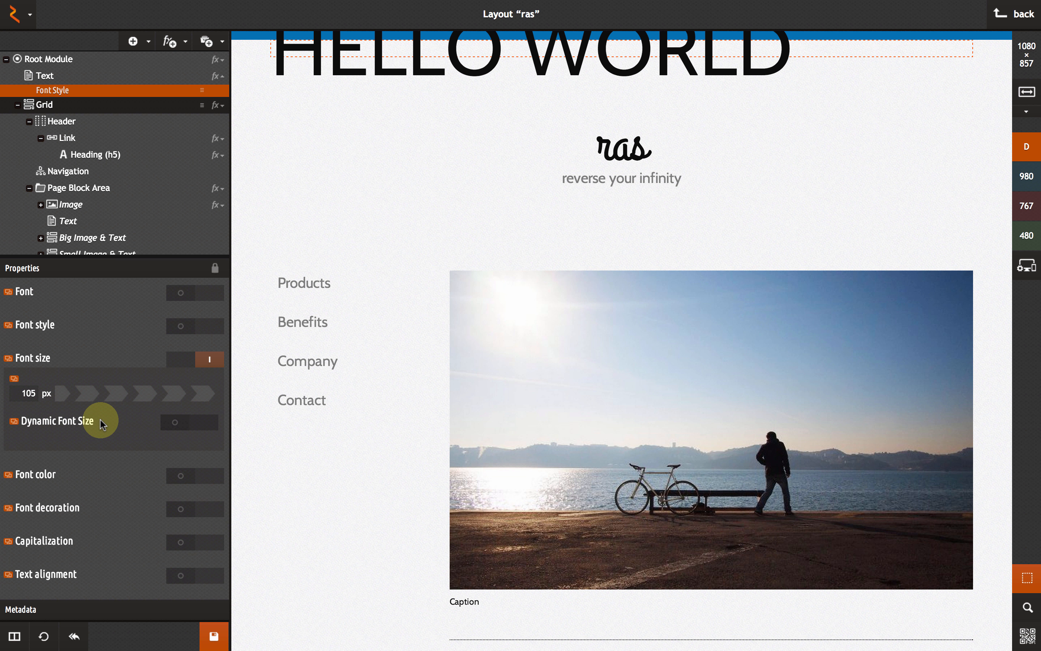
# - Preview the enlarged HELLO WORLD text at the 980 and 767 breakpoints
pyautogui.moveTo(10, 359)
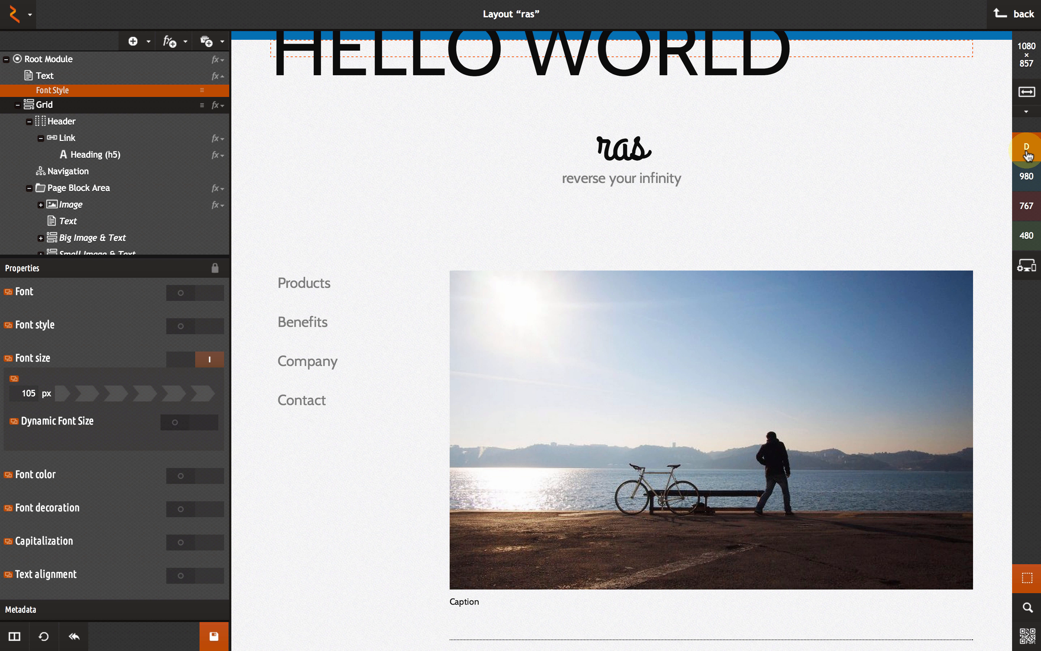
pyautogui.click(1027, 176)
pyautogui.click(1027, 206)
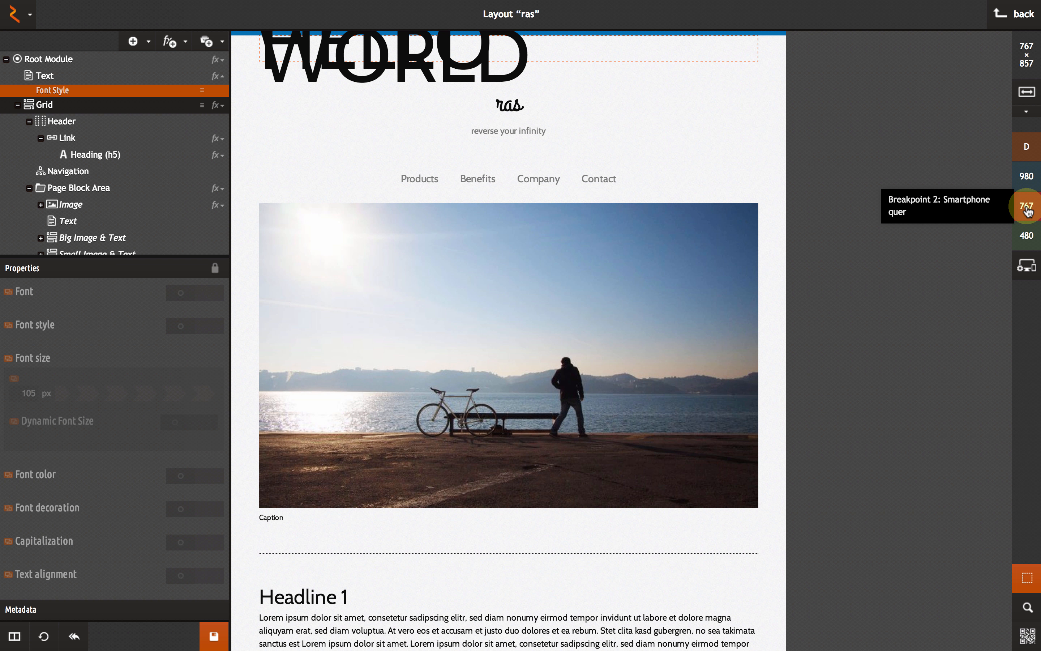
# - Set the HELLO WORLD text's font size to 32 px for the 480 breakpoint only
pyautogui.click(1027, 236)
pyautogui.click(299, 399)
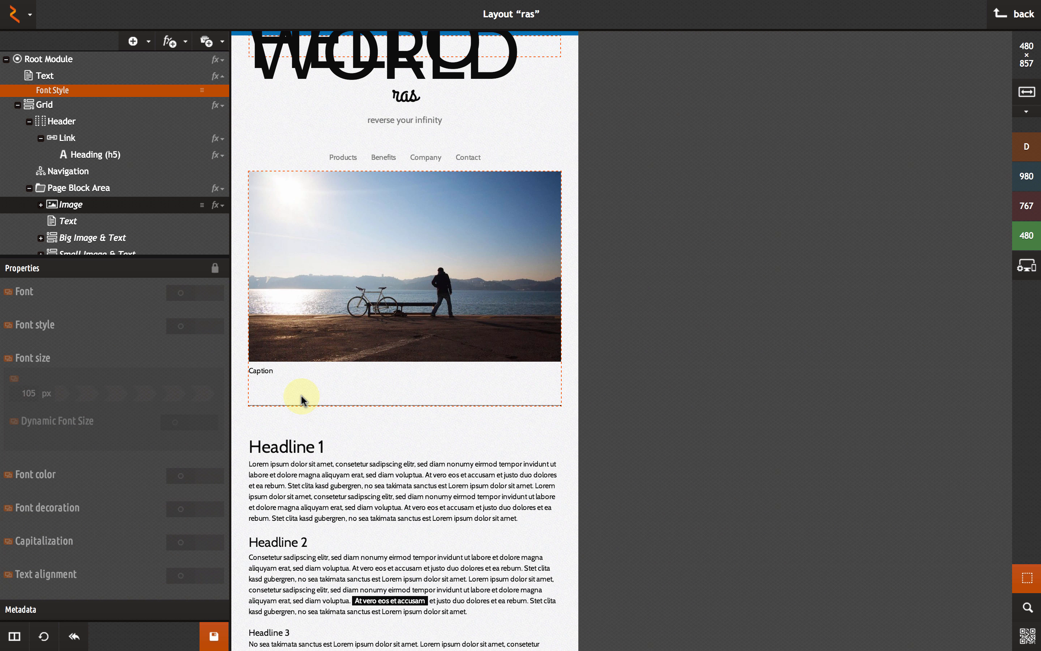
pyautogui.click(160, 408)
pyautogui.moveTo(161, 409); pyautogui.dragTo(77, 388)
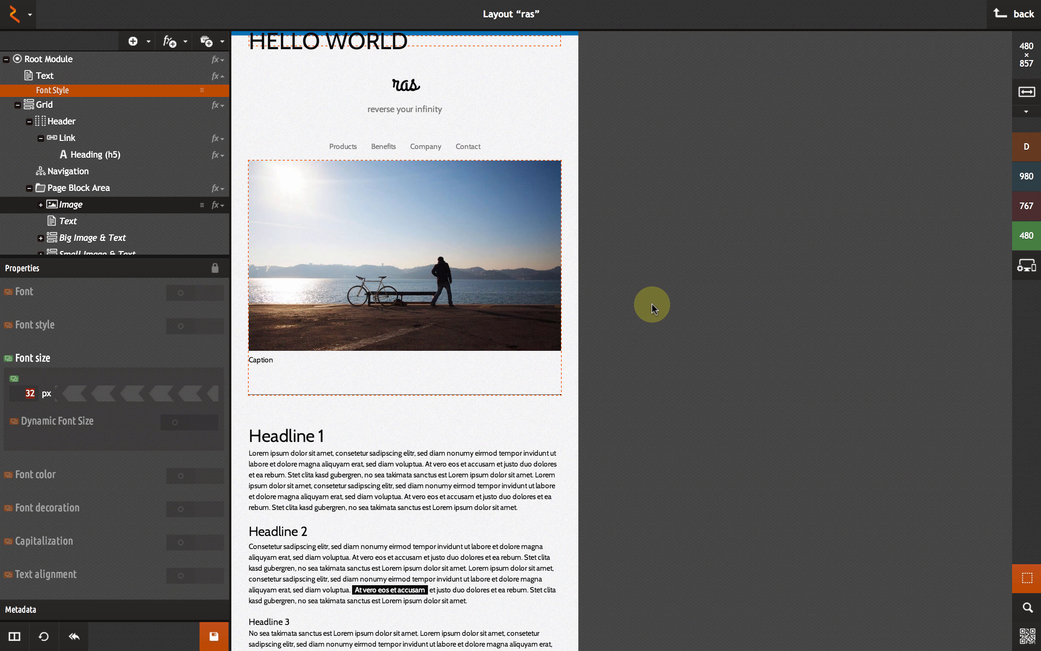
# - Widen the page preview past the 480 breakpoint and narrow it to about 432 px to compare the heading sizes
pyautogui.moveTo(590, 305); pyautogui.dragTo(981, 170)
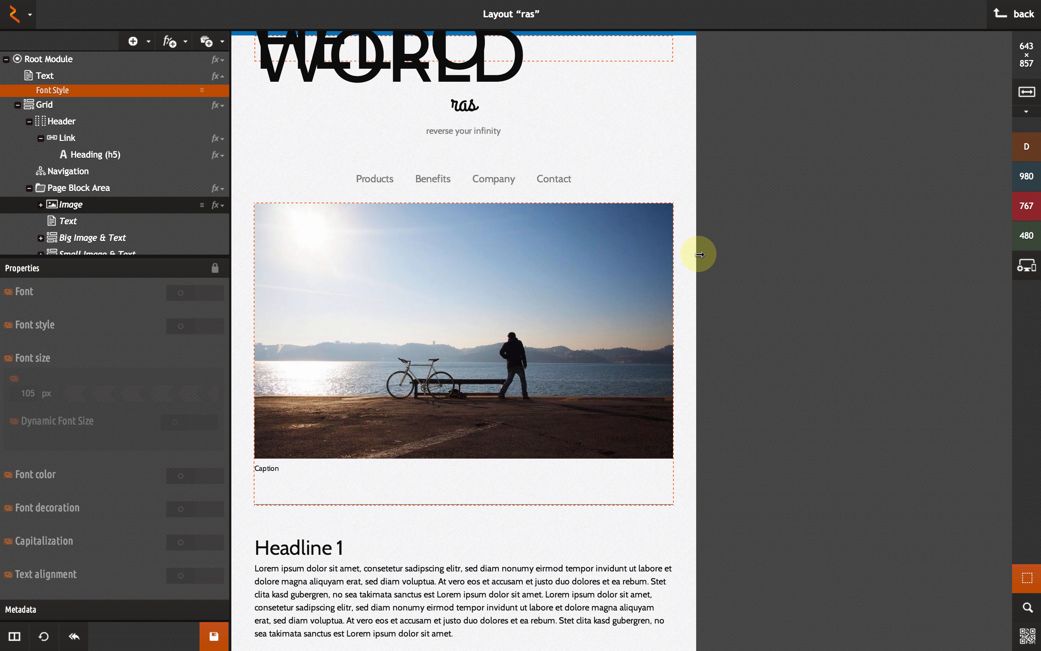
pyautogui.moveTo(697, 288); pyautogui.dragTo(541, 282)
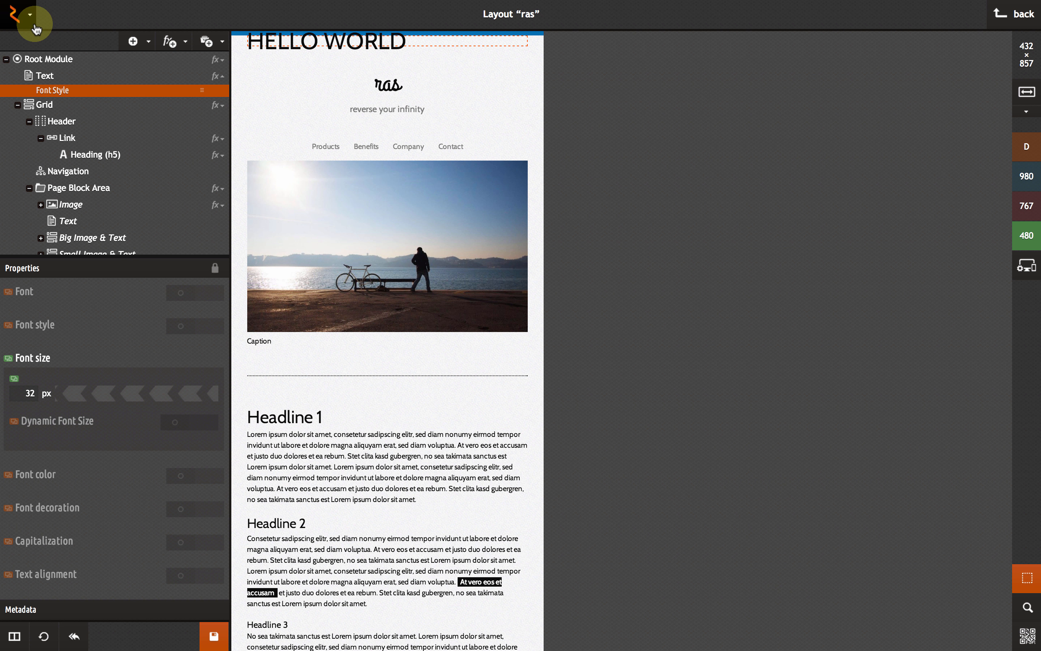
# - Bring up the main application options, such as the color scheme, media database and publishing
pyautogui.click(27, 17)
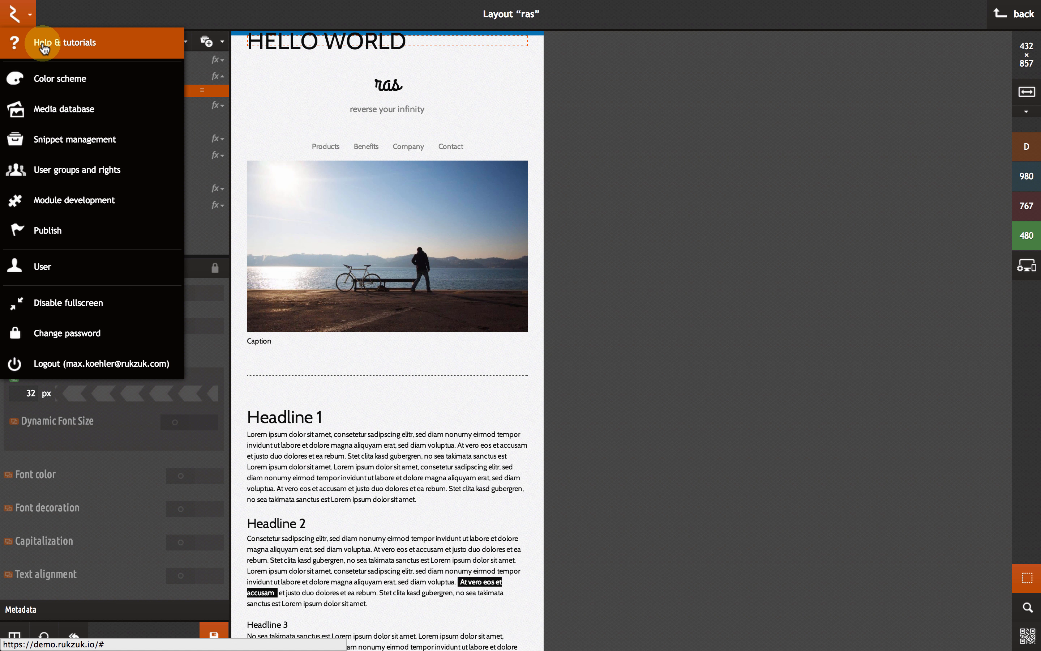